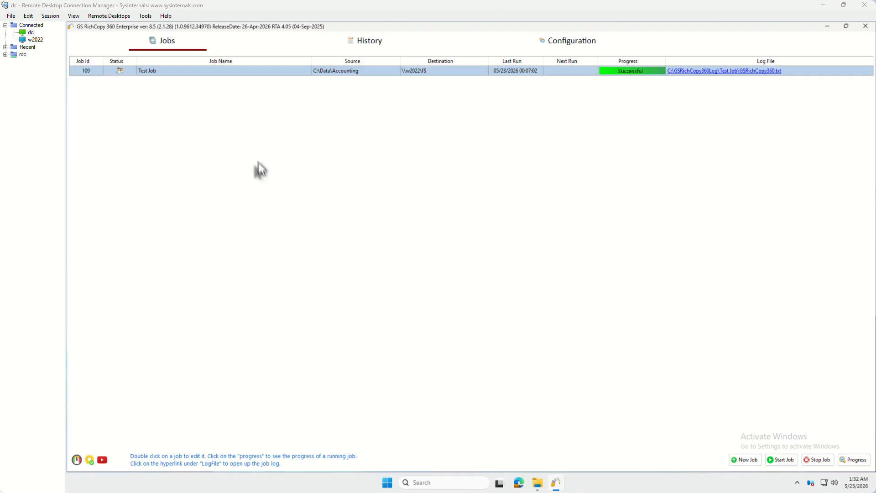
# Create a new copy job, declining the wizard to reach the full job settings
pyautogui.rightClick(247, 109)
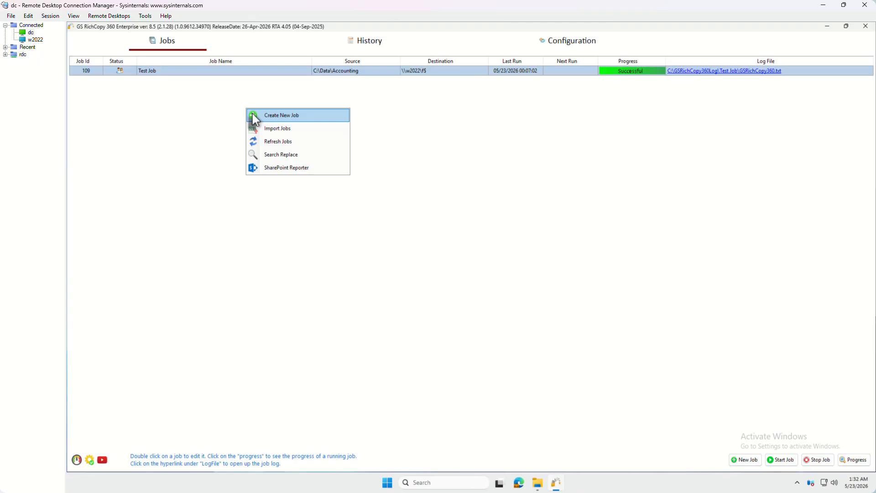
pyautogui.click(256, 117)
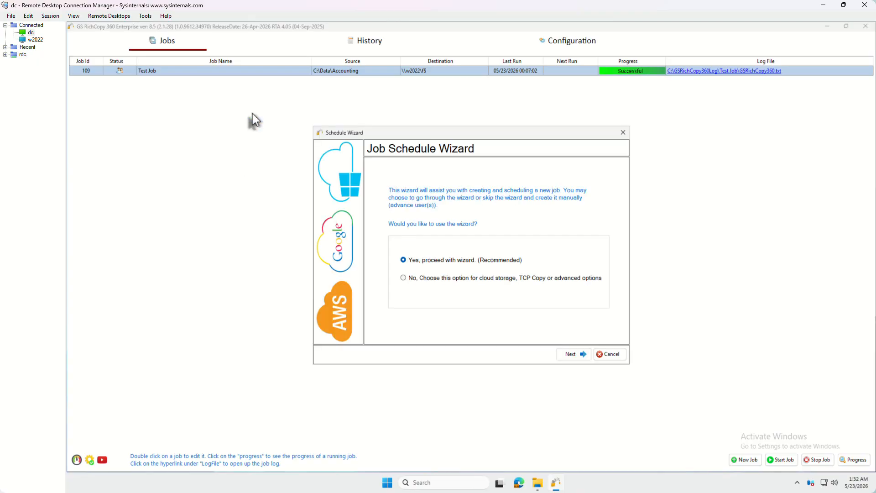
pyautogui.click(403, 279)
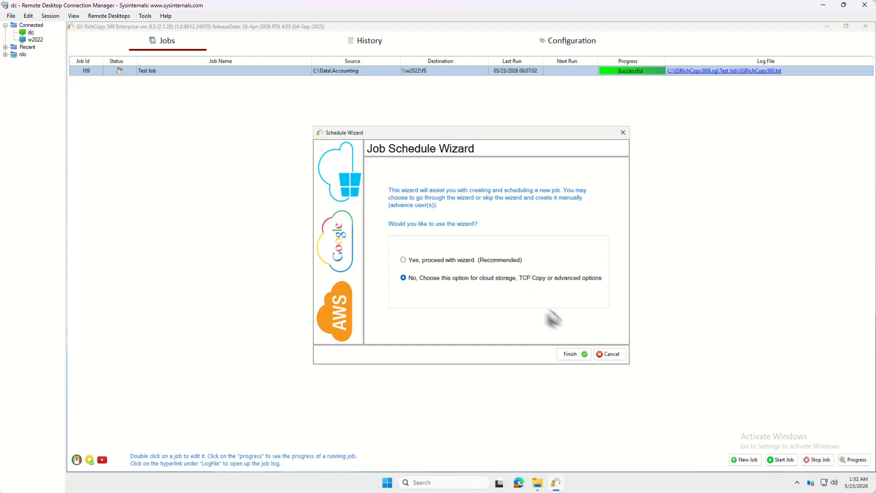
pyautogui.click(574, 353)
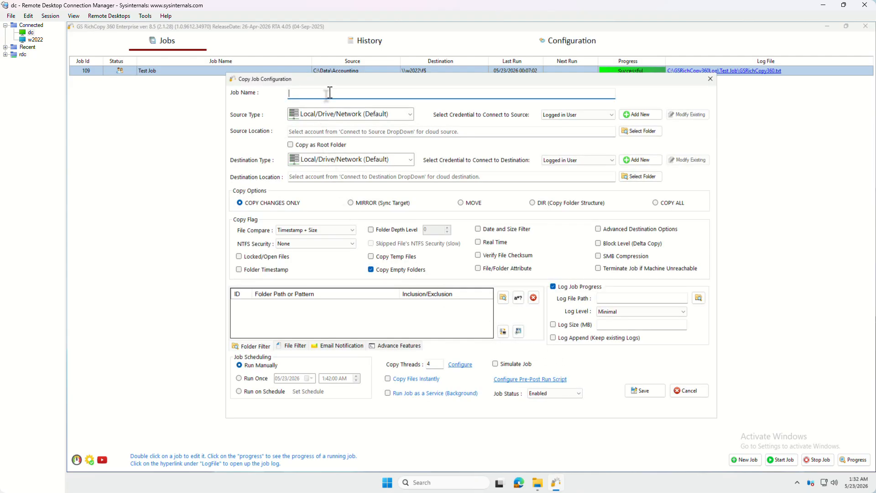
# Name the job 'Test RTA' and set its source location to C:\Data\sampledata1
pyautogui.write('Test')
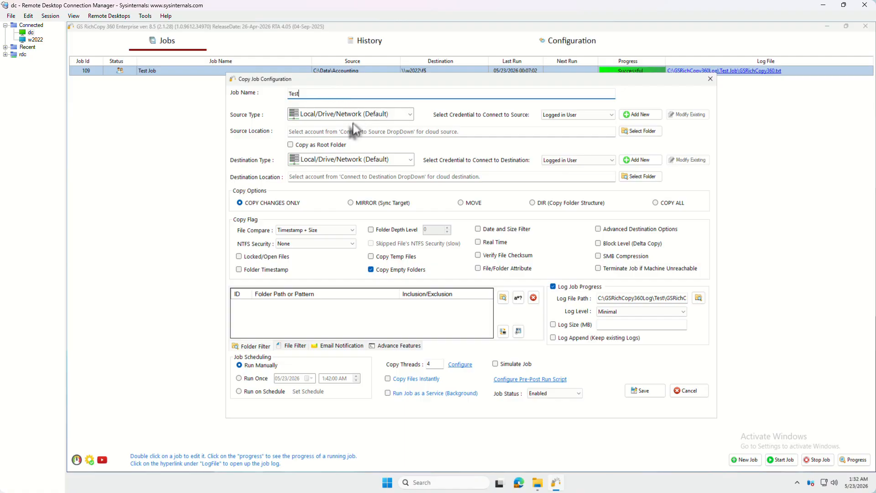
pyautogui.write(' RTA')
pyautogui.click(310, 131)
pyautogui.write('C:\\Data\\sampledata1')
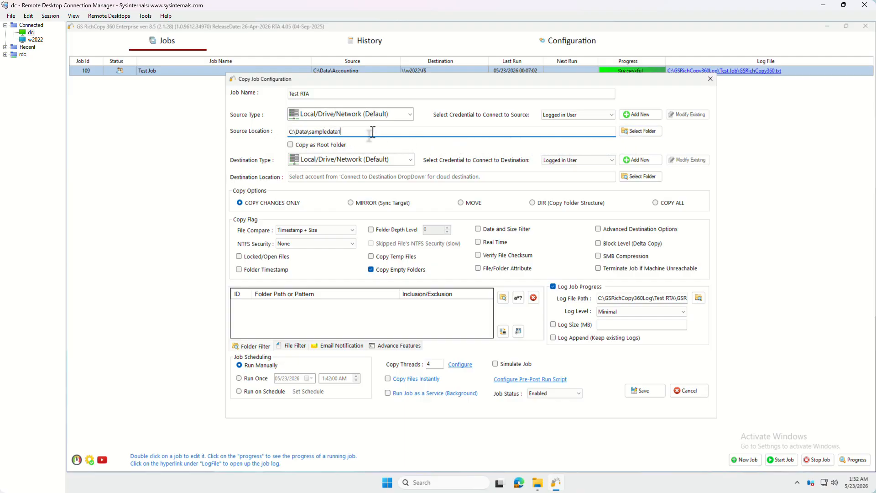
# Enable Copy as Root Folder and set the destination type to TCP/RTA
pyautogui.click(291, 145)
pyautogui.moveTo(342, 132); pyautogui.dragTo(307, 134)
pyautogui.click(353, 162)
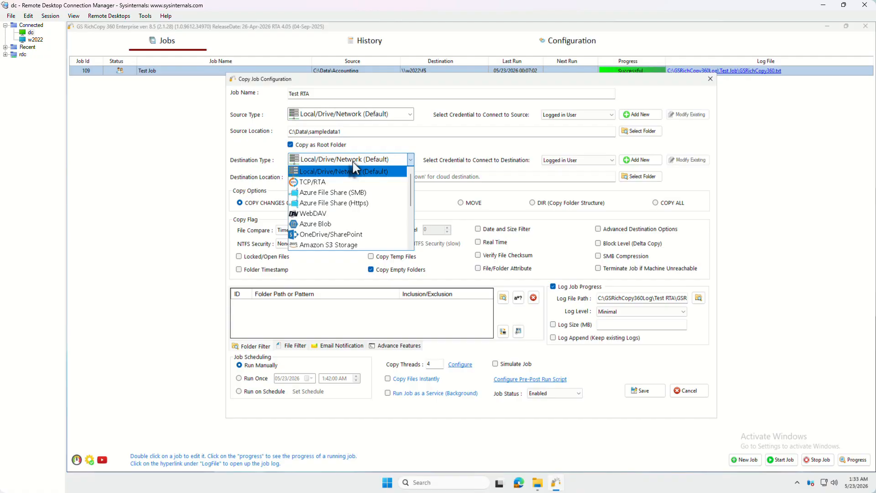
pyautogui.click(349, 181)
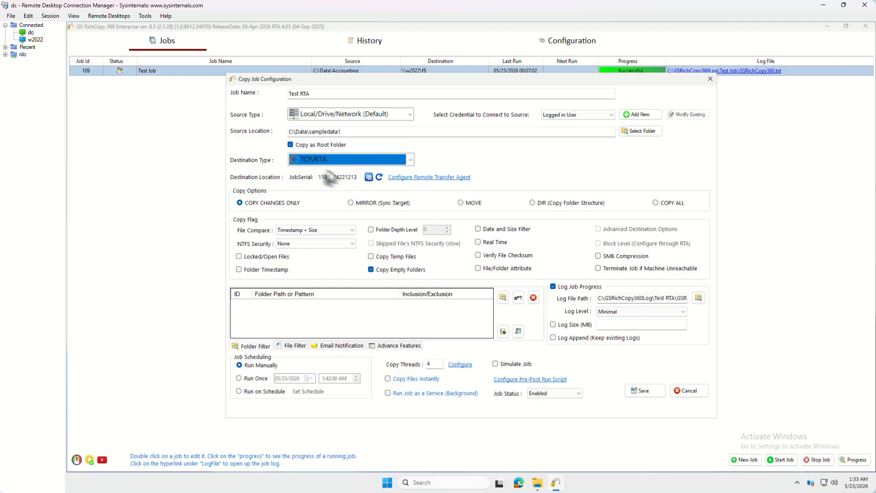
# Point the remote transfer agent settings at host w2022 on port 8008
pyautogui.click(418, 179)
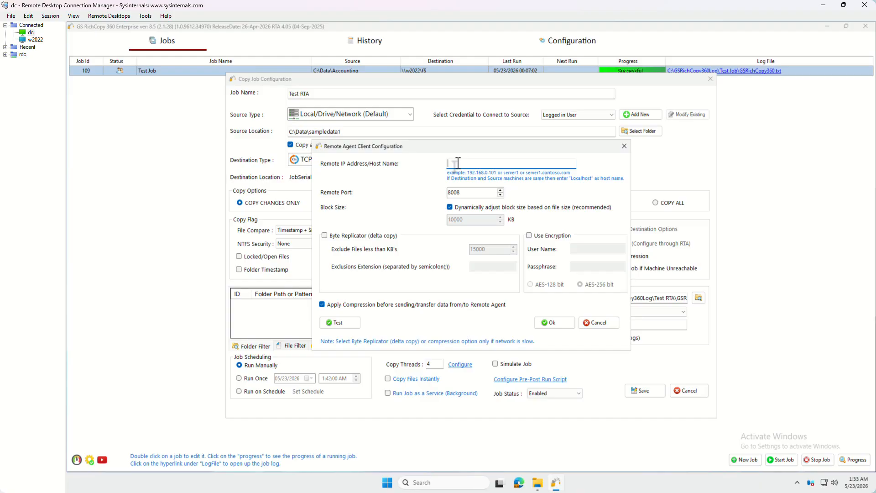
pyautogui.write('w2022')
# Enable Byte Replicator delta copy with its 15000 KB exclusion threshold and turn on AES-256 encryption
pyautogui.click(324, 236)
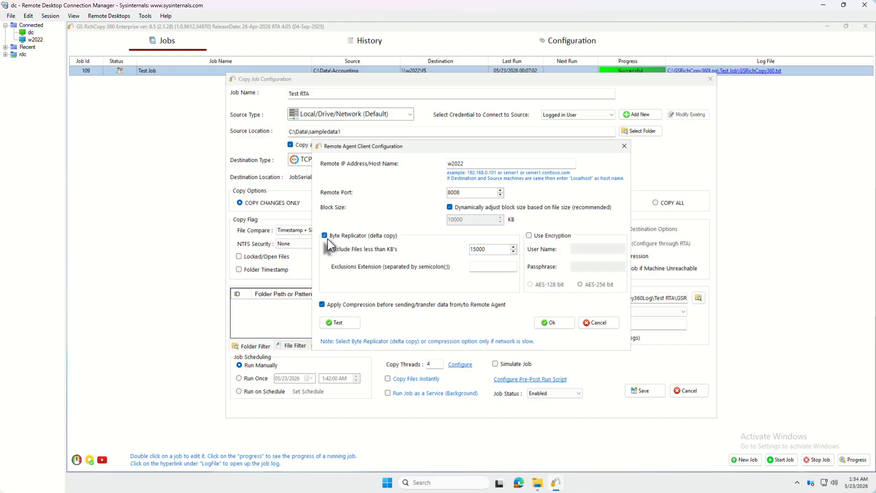
pyautogui.doubleClick(484, 249)
pyautogui.click(530, 237)
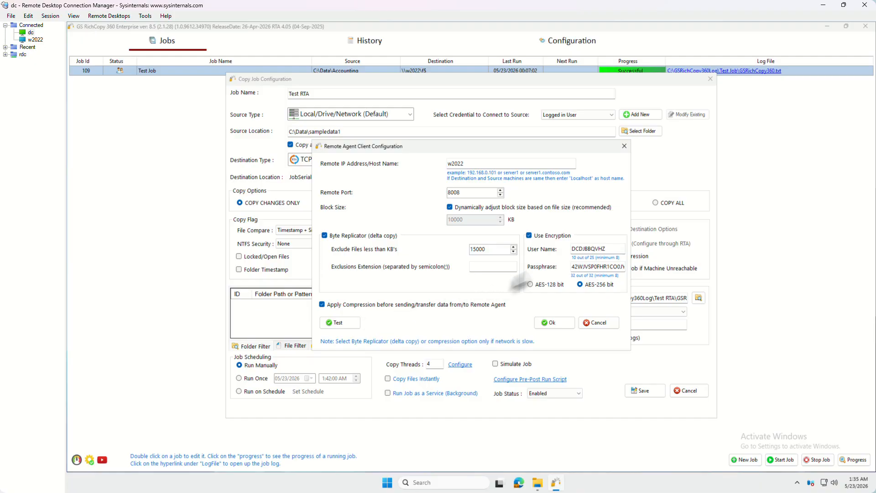
# Disable encryption, test the w2022 agent connection successfully, apply the settings, and copy the job serial
pyautogui.click(529, 235)
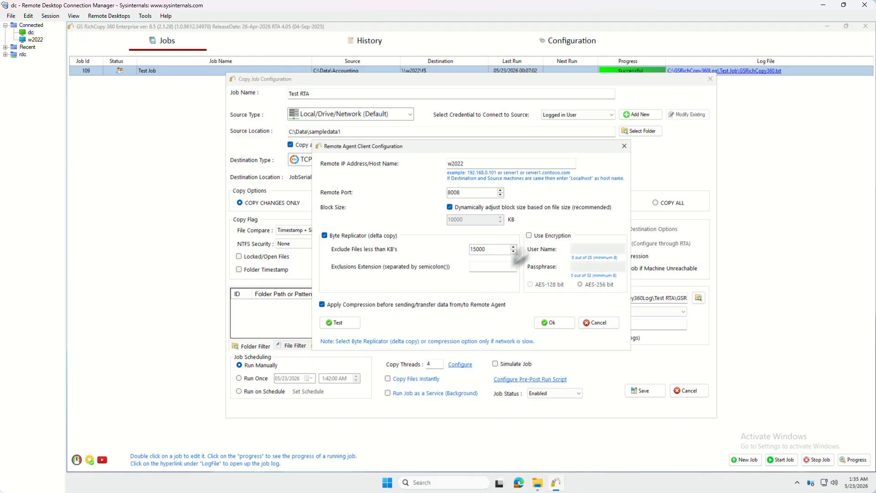
pyautogui.click(351, 329)
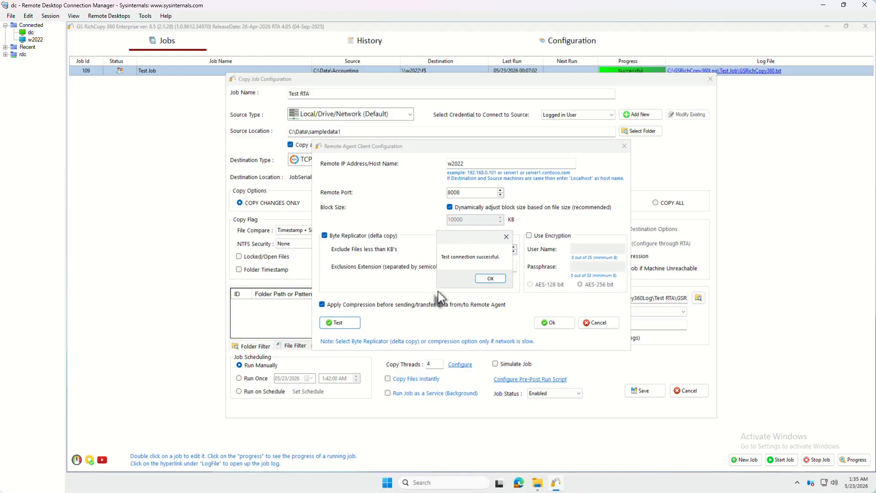
pyautogui.click(486, 279)
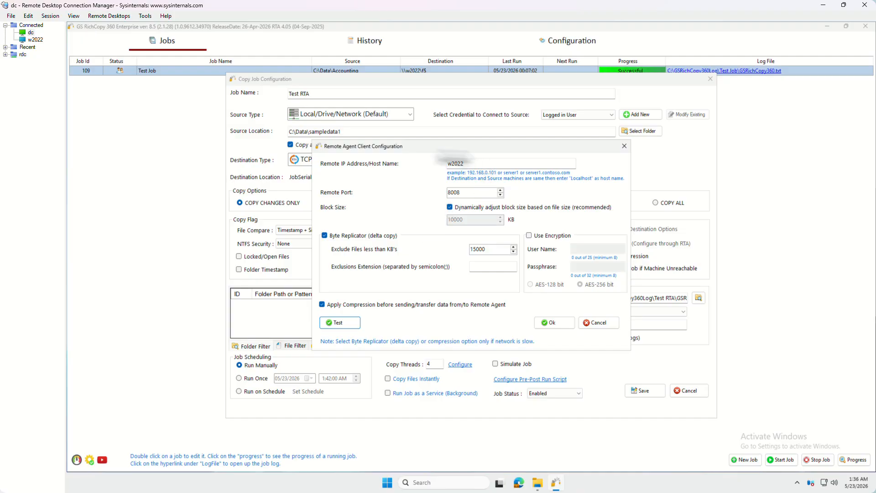
pyautogui.click(557, 325)
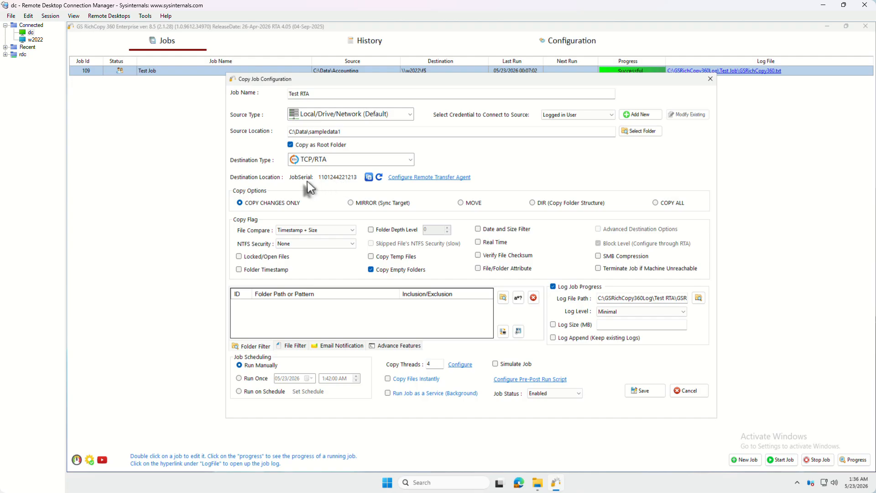
pyautogui.click(369, 177)
pyautogui.click(35, 41)
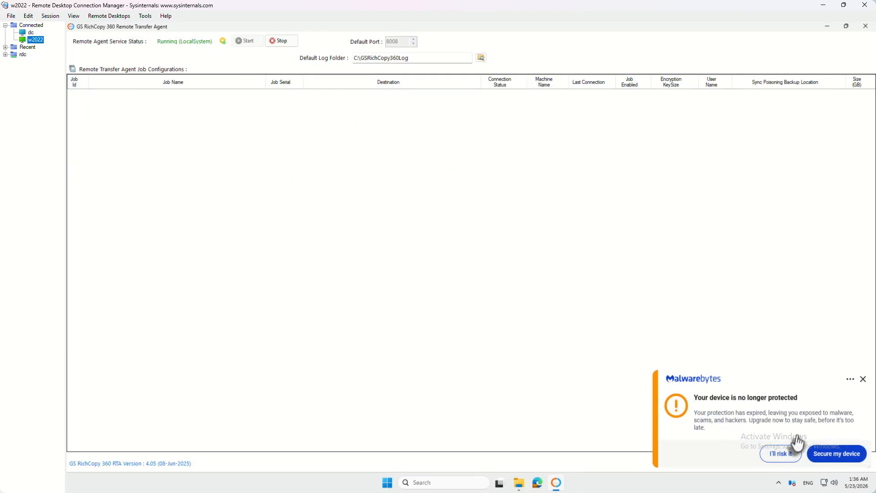
pyautogui.click(863, 380)
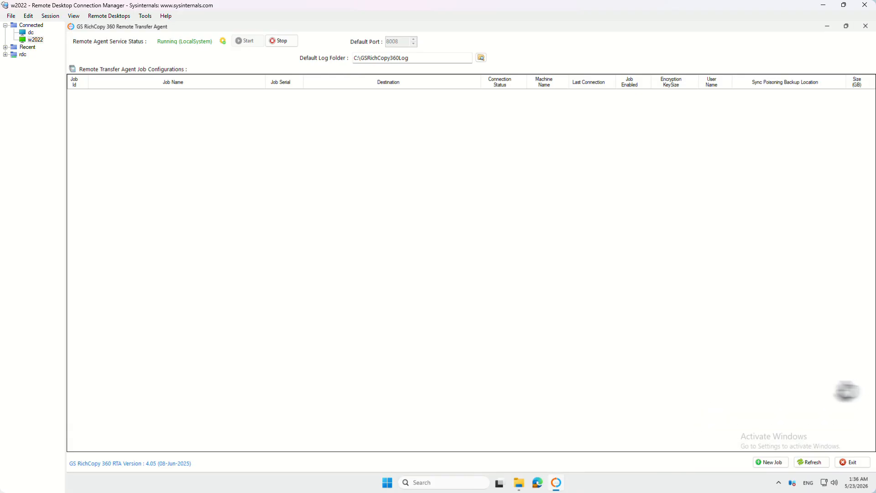
pyautogui.rightClick(169, 115)
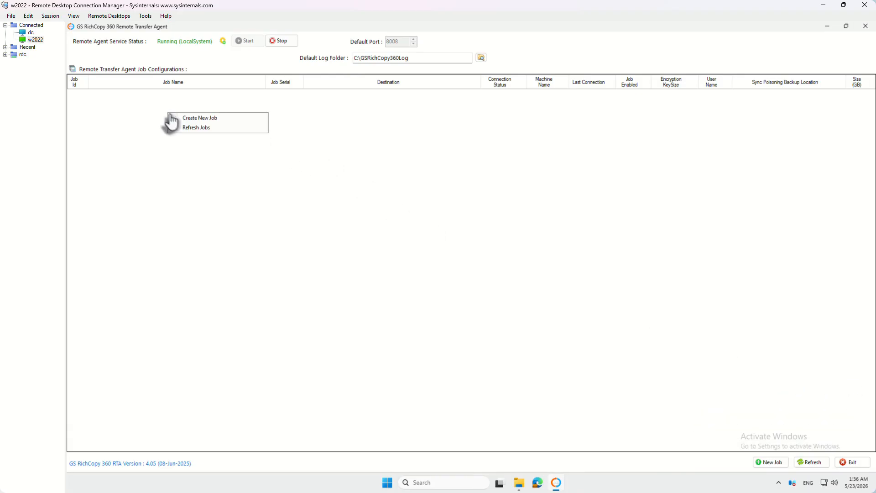
pyautogui.click(180, 119)
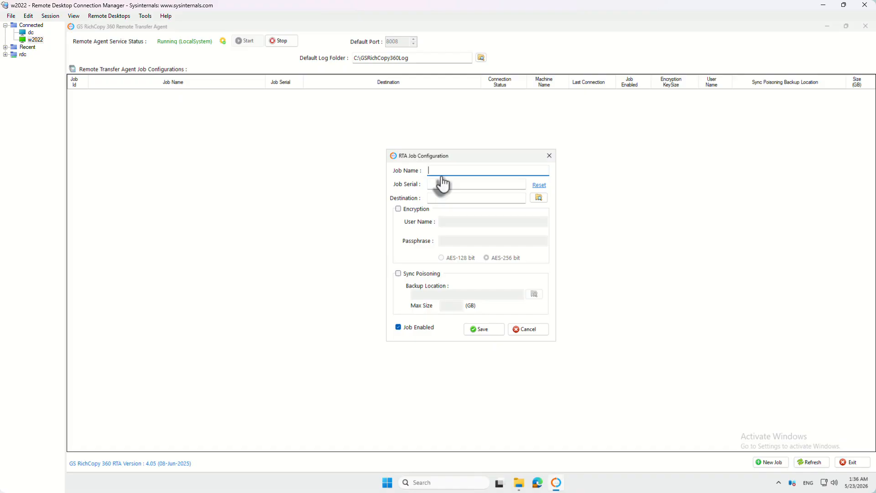
pyautogui.write('RTA Job')
pyautogui.click(456, 184)
pyautogui.hotkey('ctrl', 'v')
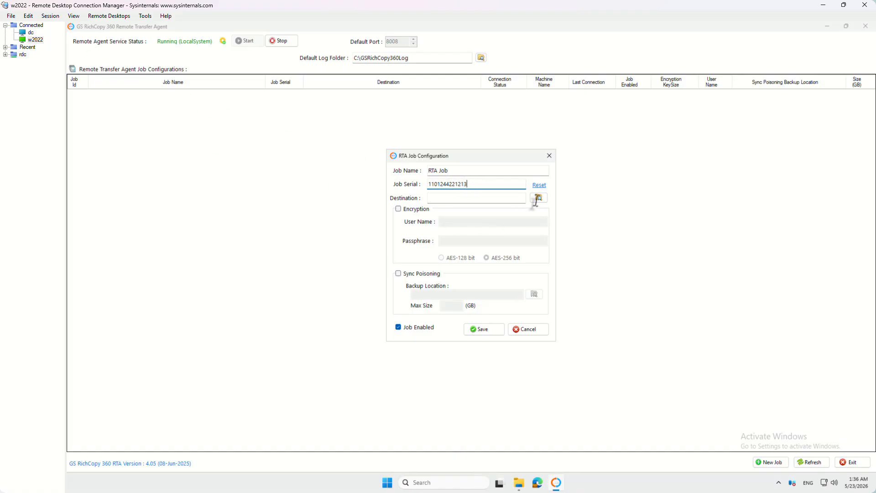
# Set RTA Job's destination to G:\data and save it
pyautogui.click(539, 198)
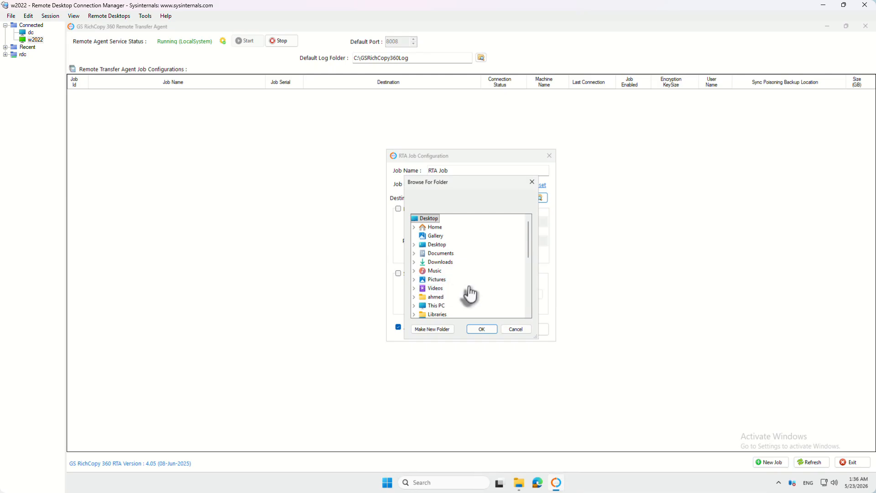
pyautogui.scroll(-2, 462, 296)
pyautogui.click(413, 288)
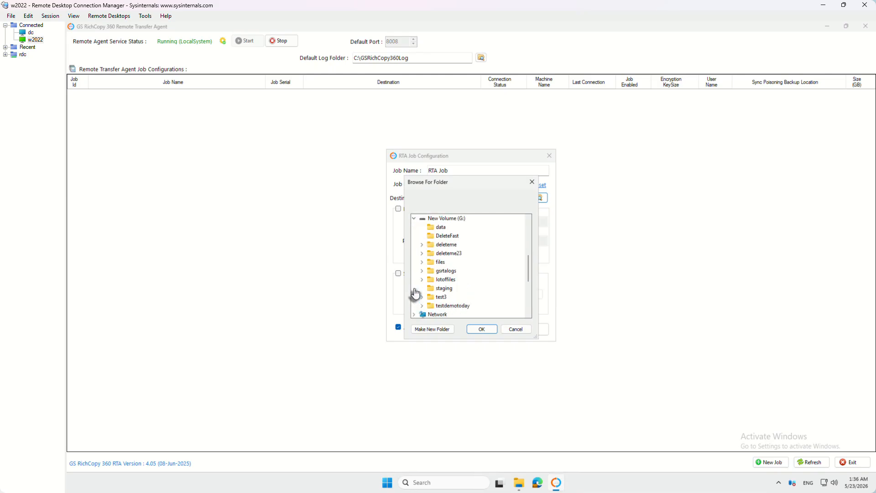
pyautogui.click(439, 227)
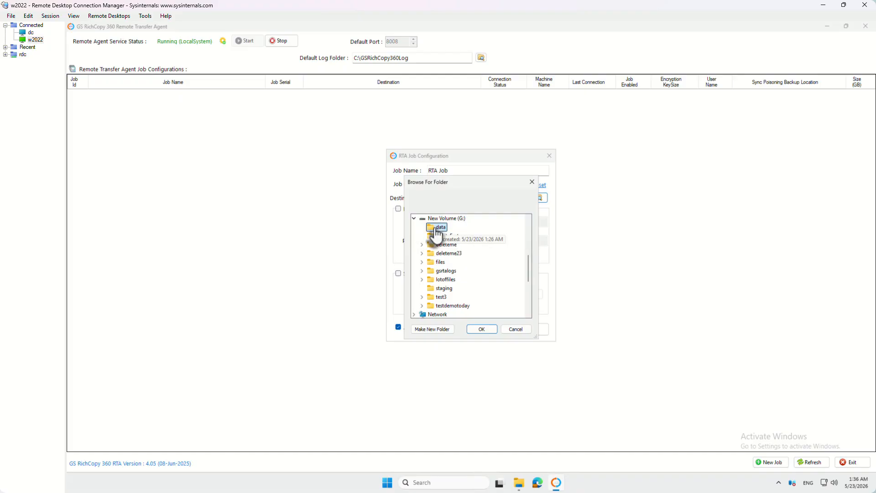
pyautogui.click(482, 329)
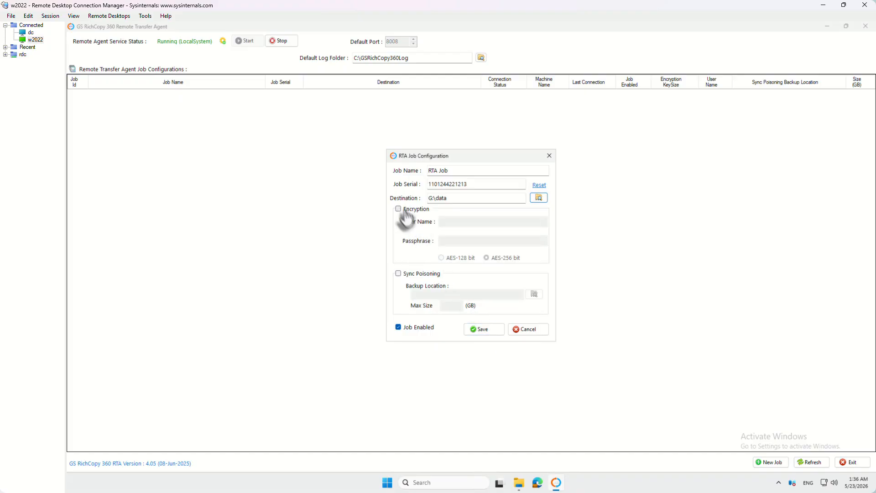
pyautogui.click(481, 336)
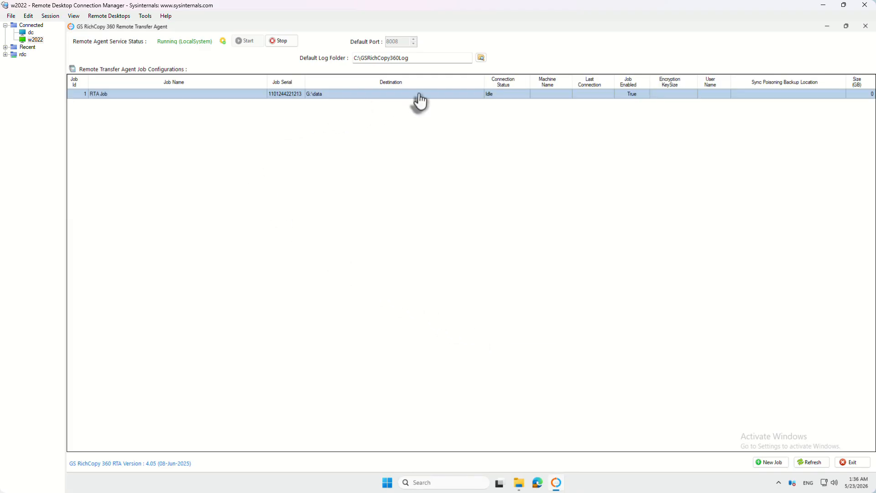
pyautogui.click(31, 32)
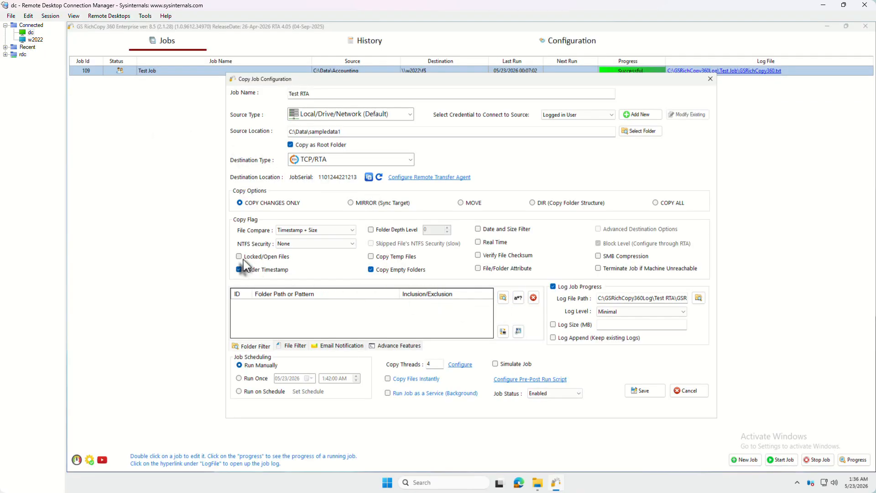
# Enable Locked/Open Files, File/Folder Attribute and Copy Files Instantly, with NTFS Security set to Folder Only
pyautogui.click(241, 258)
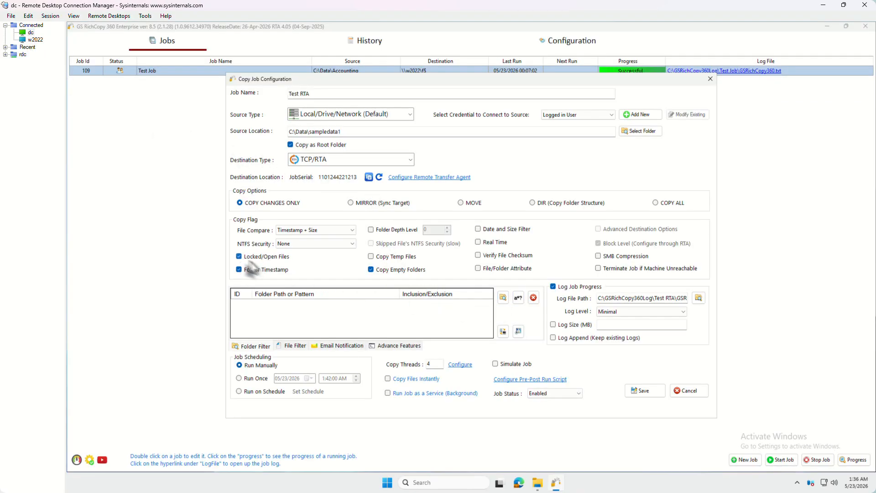
pyautogui.click(485, 270)
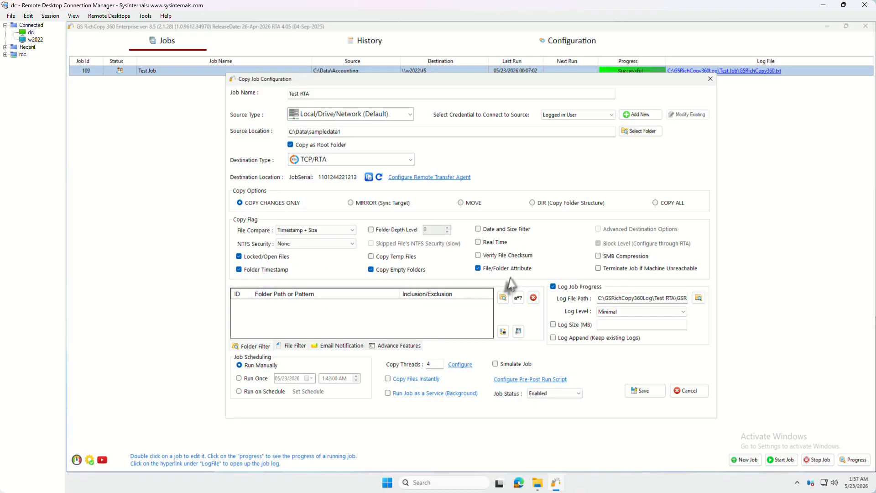
pyautogui.click(300, 244)
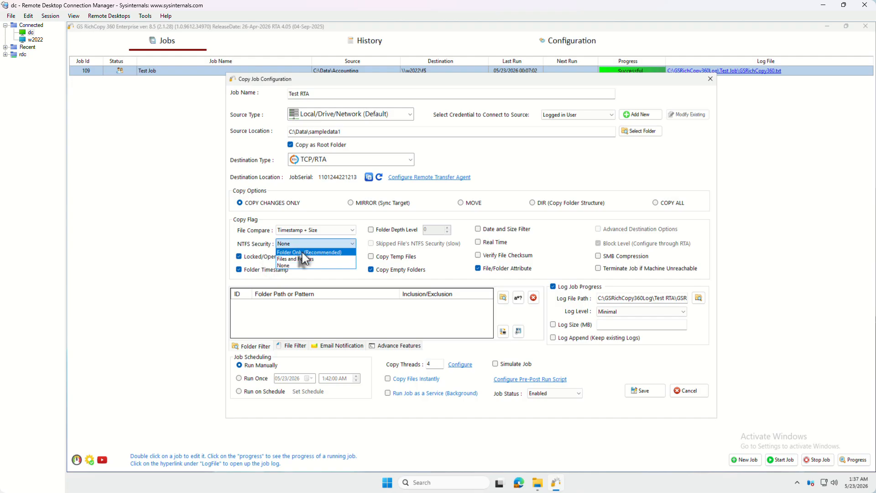
pyautogui.click(303, 253)
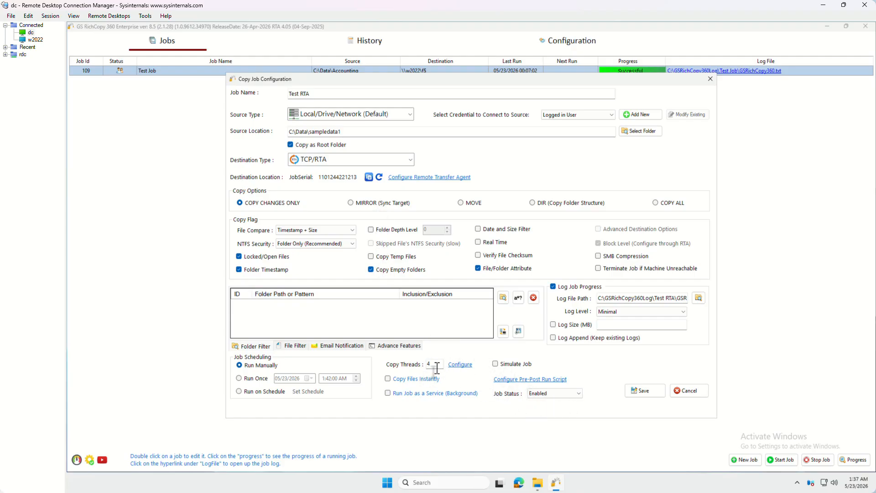
pyautogui.click(419, 380)
pyautogui.moveTo(436, 364); pyautogui.dragTo(427, 364)
# Save the Test RTA job and start it from the Jobs list
pyautogui.click(647, 392)
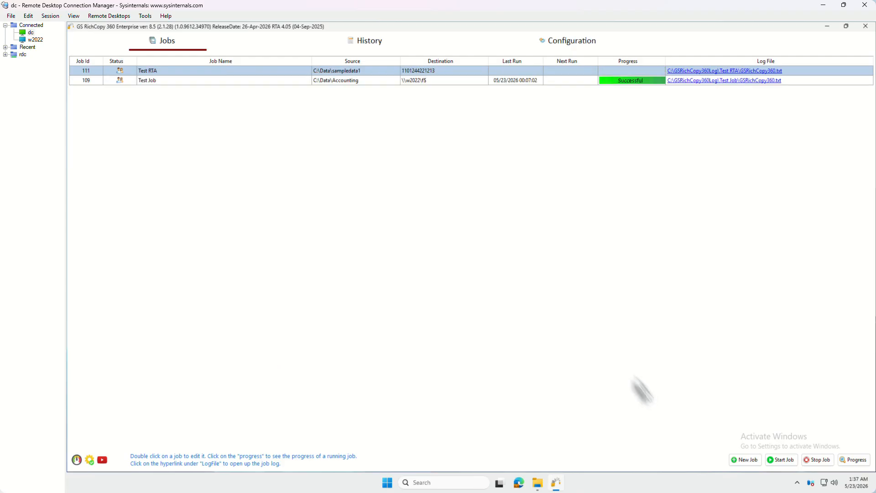
pyautogui.rightClick(350, 72)
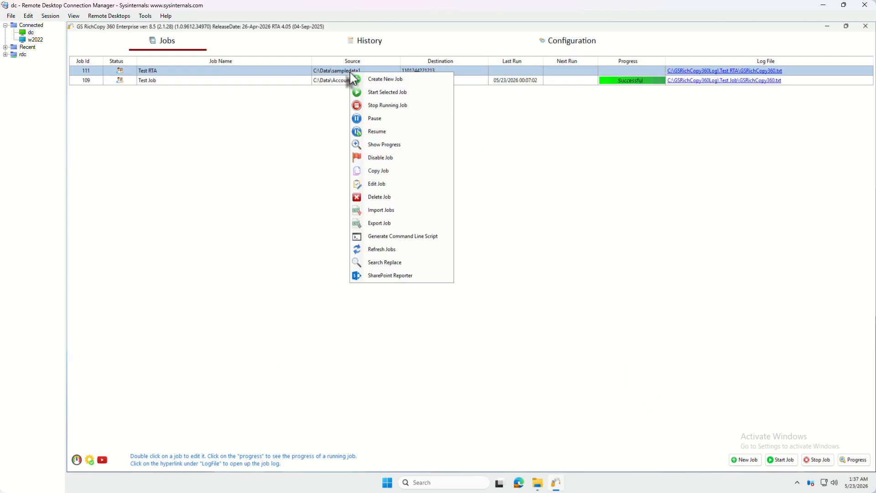
pyautogui.click(370, 92)
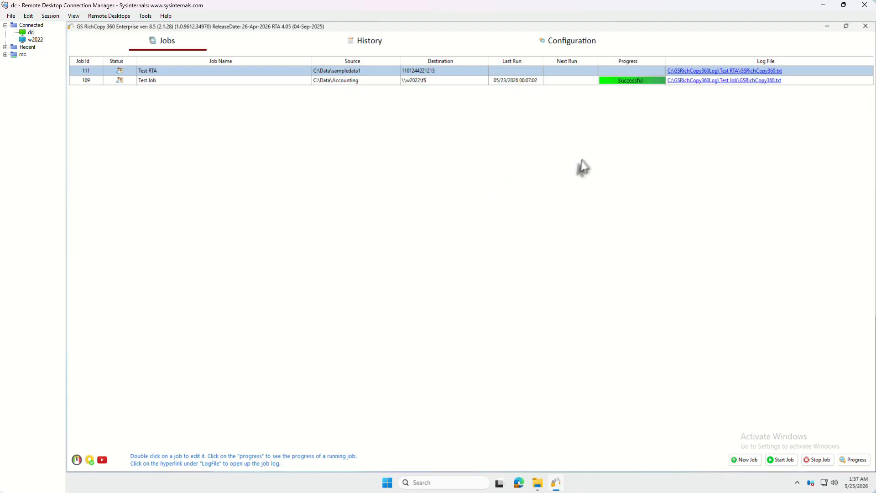
# Review the Test RTA job run details showing the completed copy, then close them
pyautogui.click(631, 71)
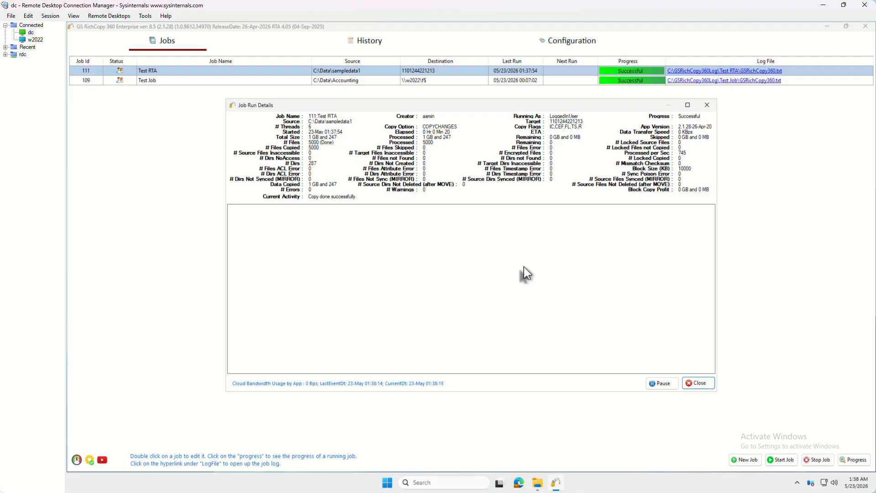
pyautogui.click(697, 383)
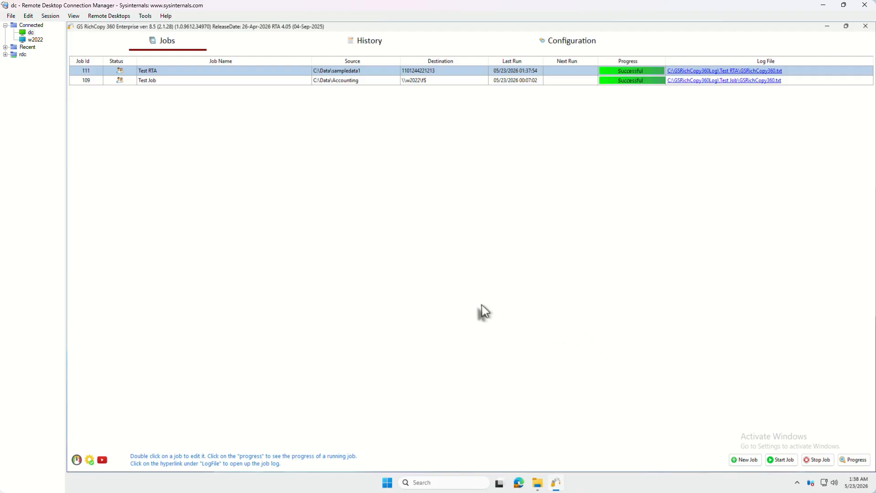